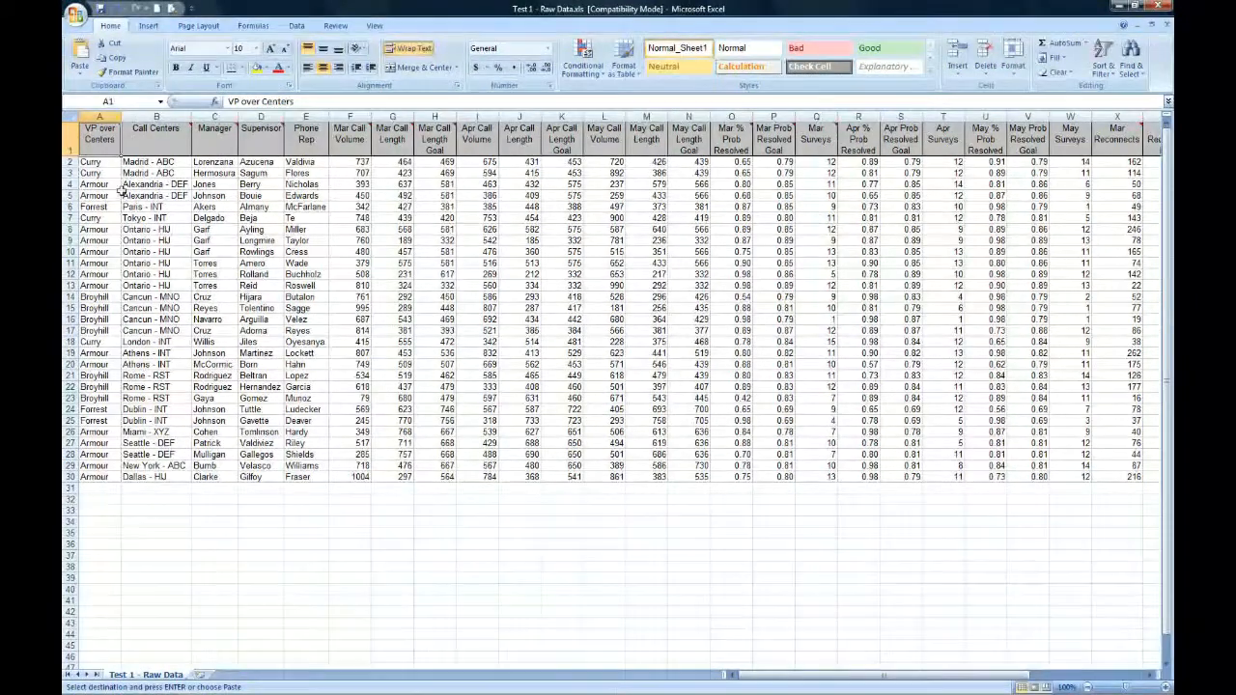
Step: Examine the first phone rep rows and the March, April and May call volume, length and goal columns in the raw data
click(70, 163)
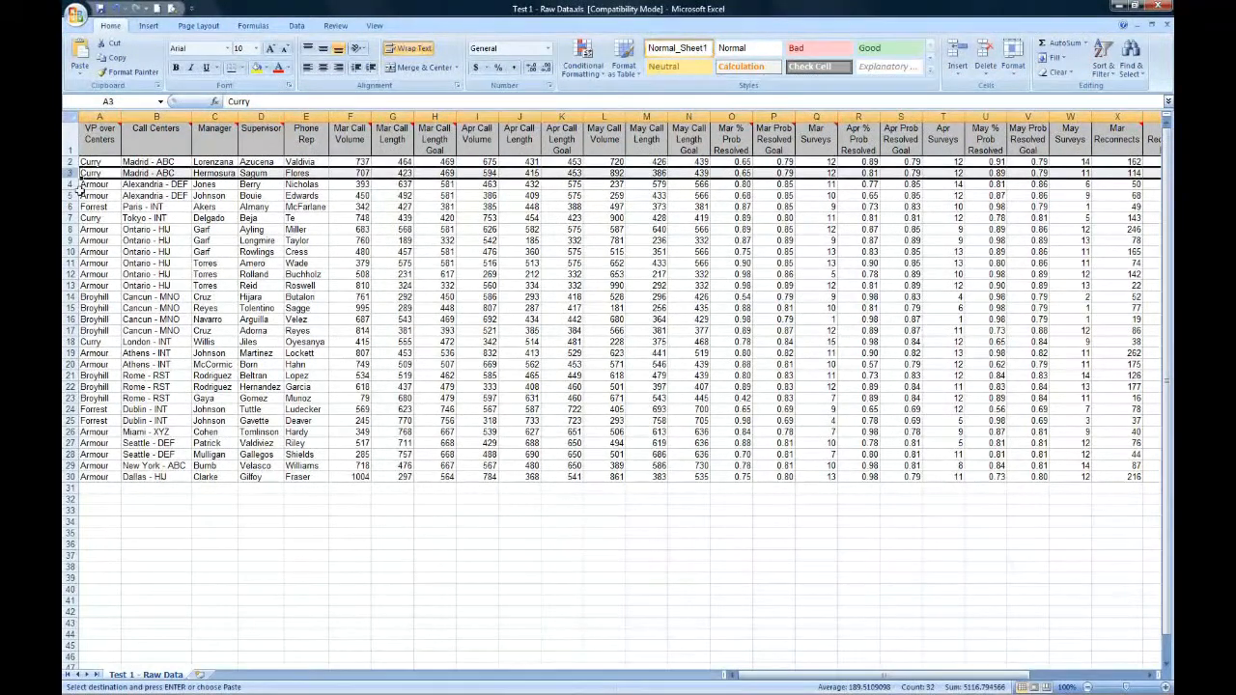
click(68, 183)
click(69, 195)
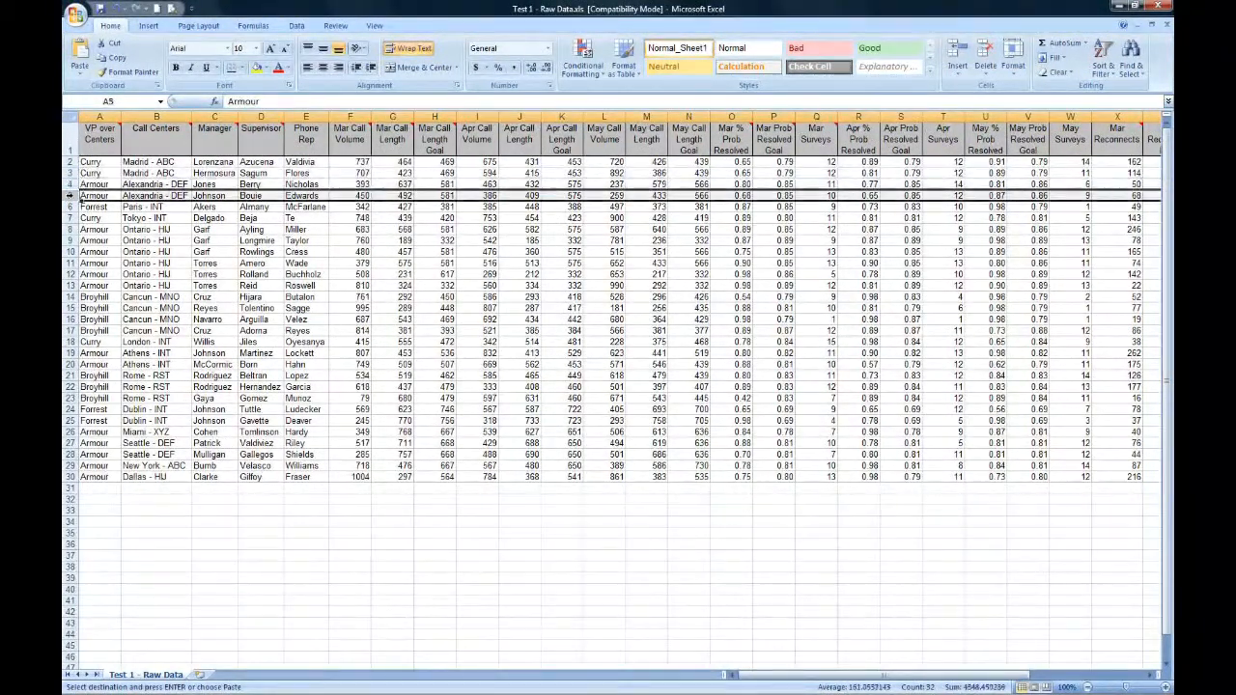
click(350, 137)
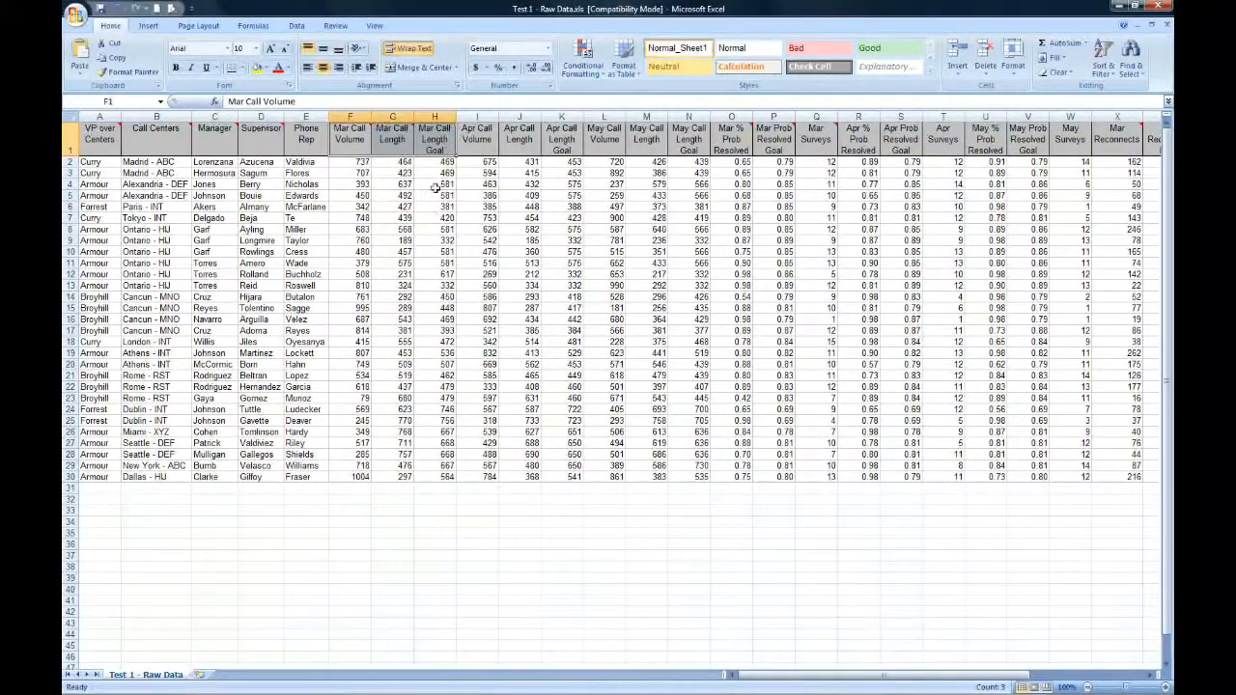
drag(350, 117, 436, 117)
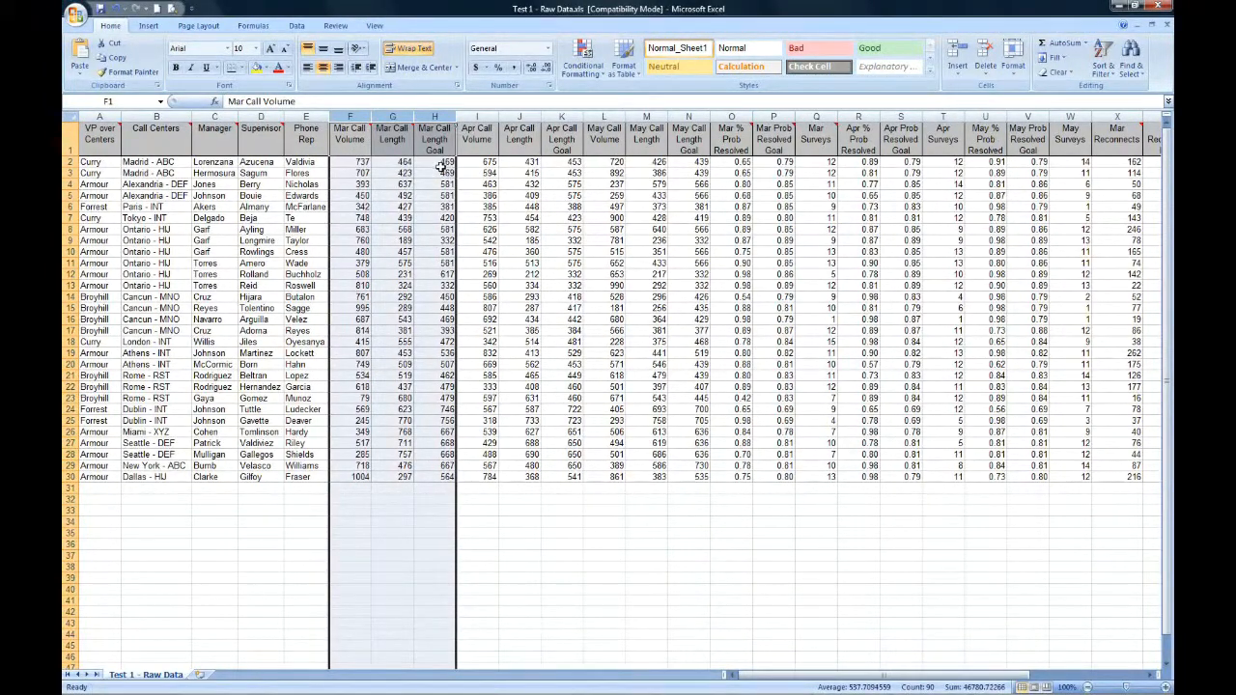
drag(477, 117, 561, 117)
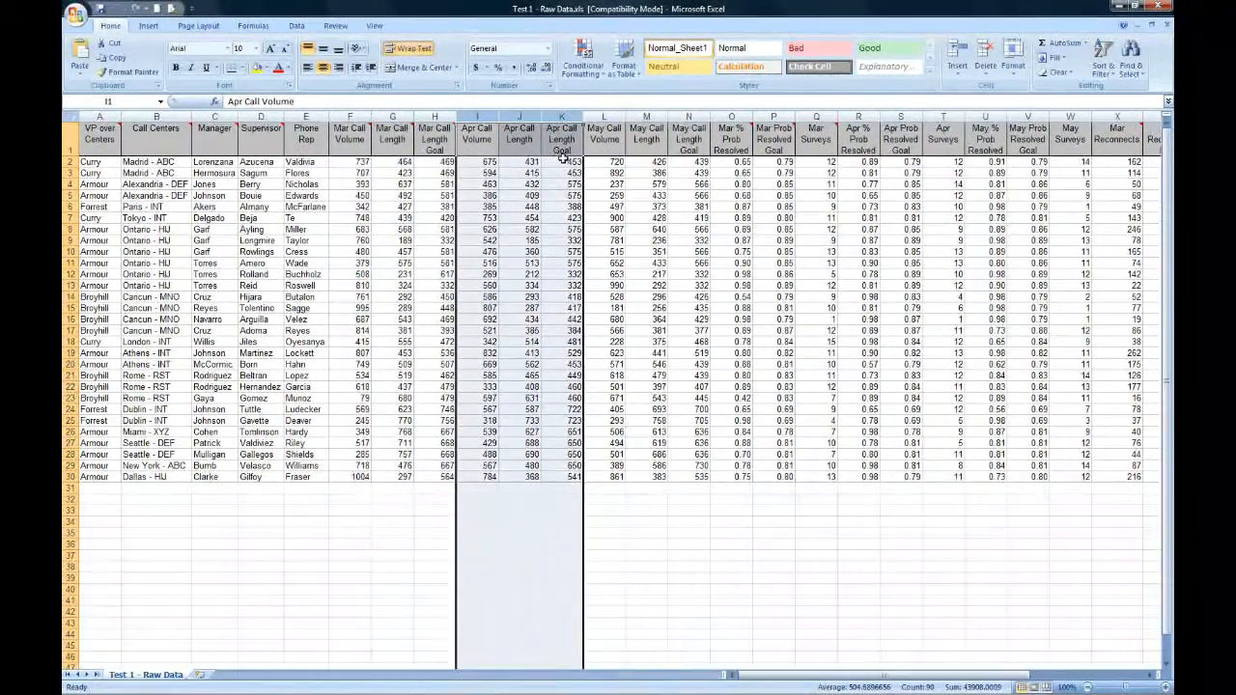
drag(604, 117, 689, 116)
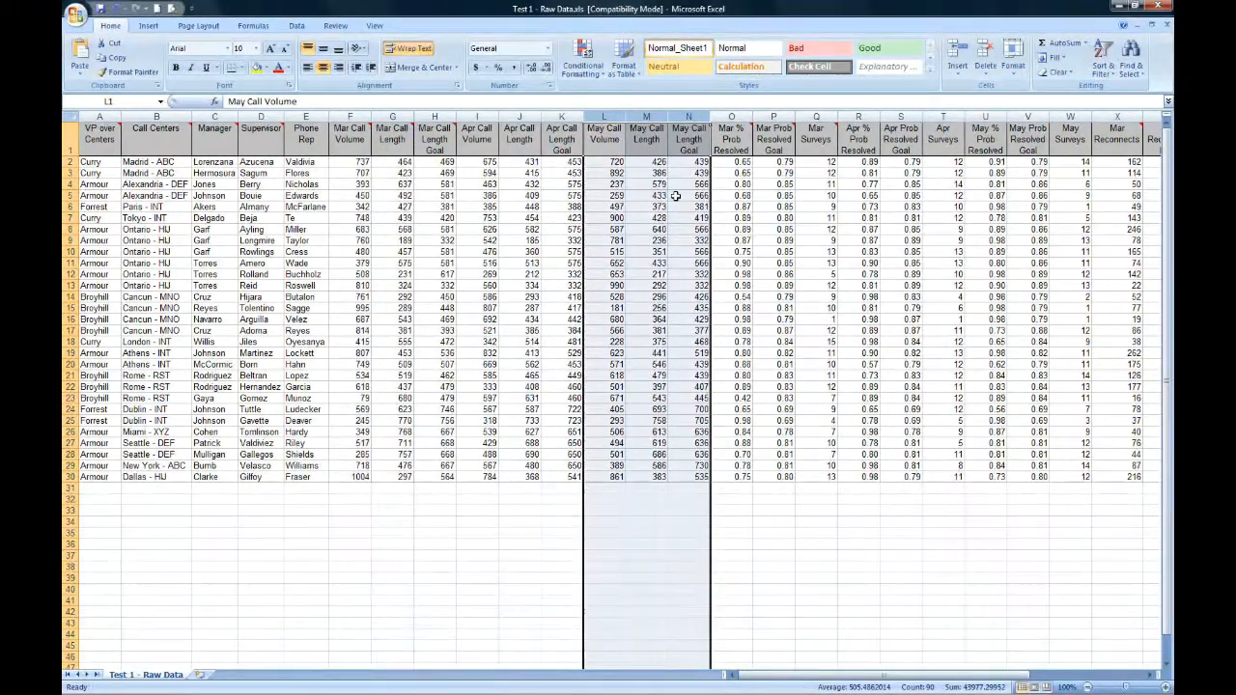
Step: Examine the monthly problem-resolved and survey columns and the reconnect columns of the raw data, ending at the sheet's start
click(737, 115)
drag(737, 116, 816, 117)
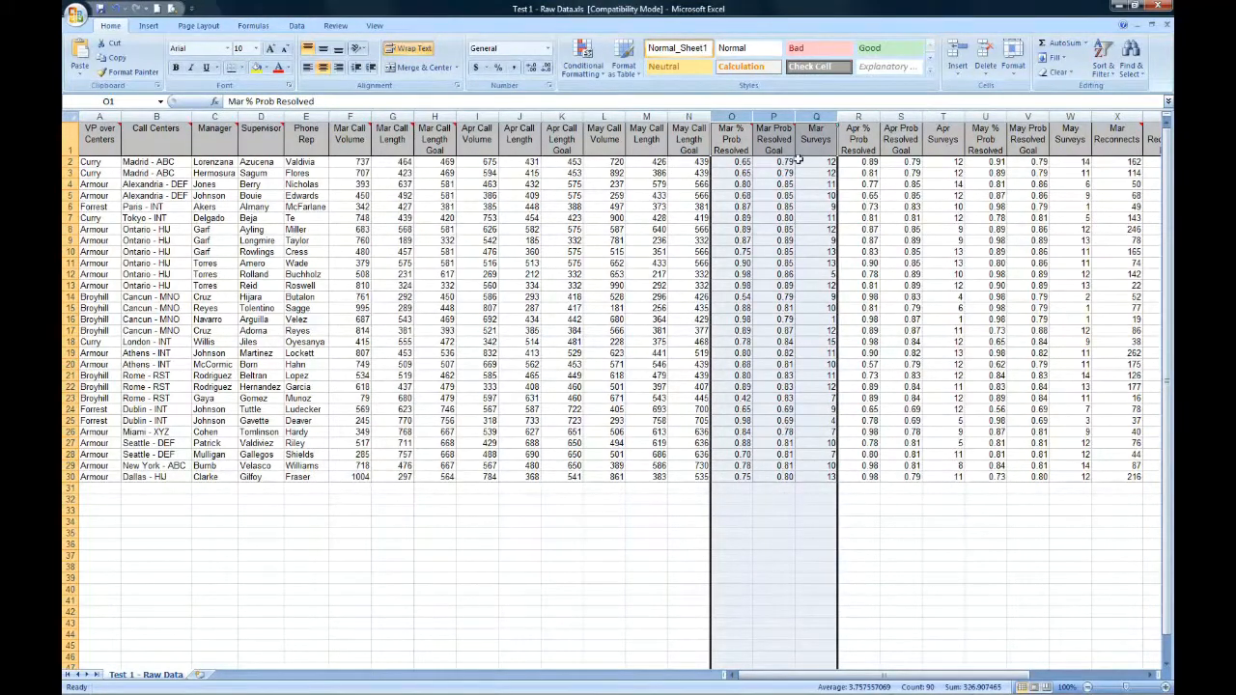
drag(863, 116, 1070, 116)
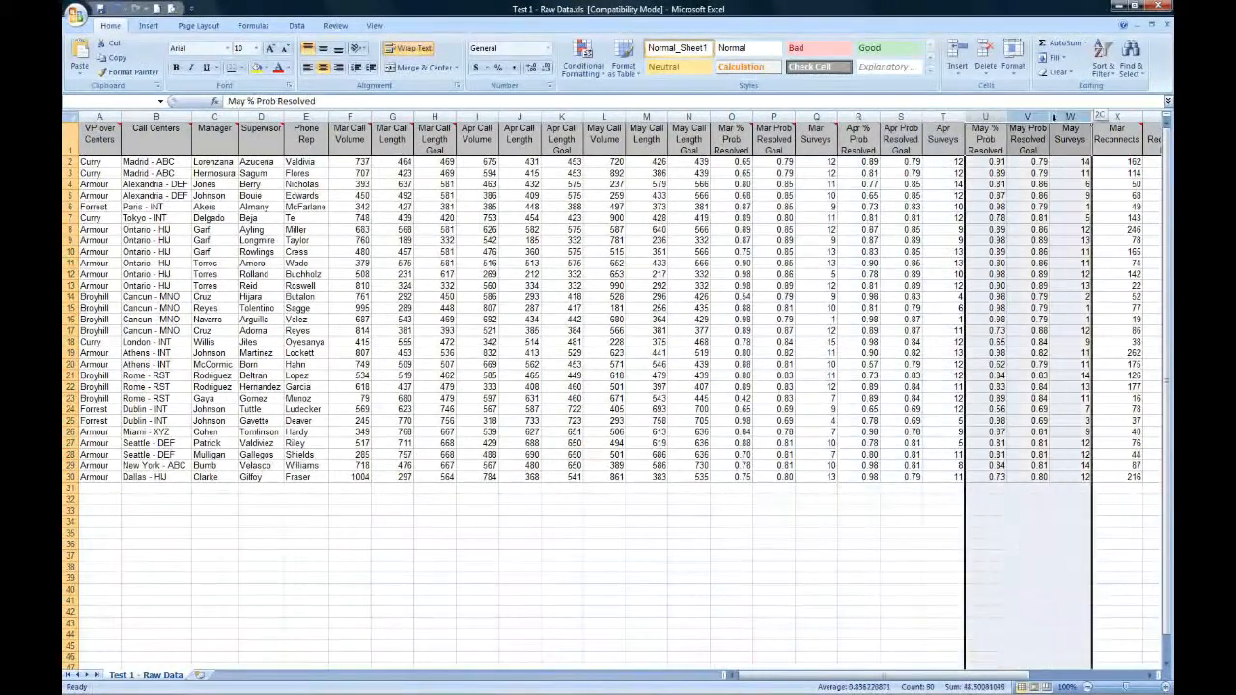
click(1126, 116)
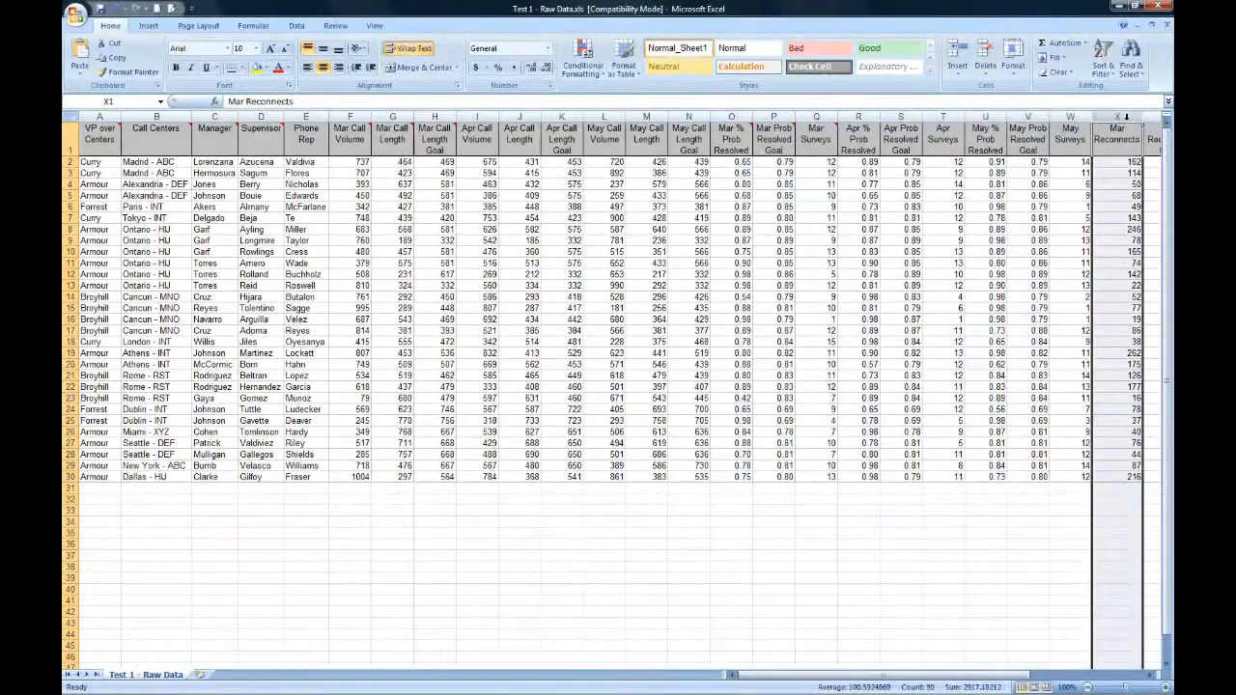
click(1150, 675)
click(1151, 675)
click(1150, 675)
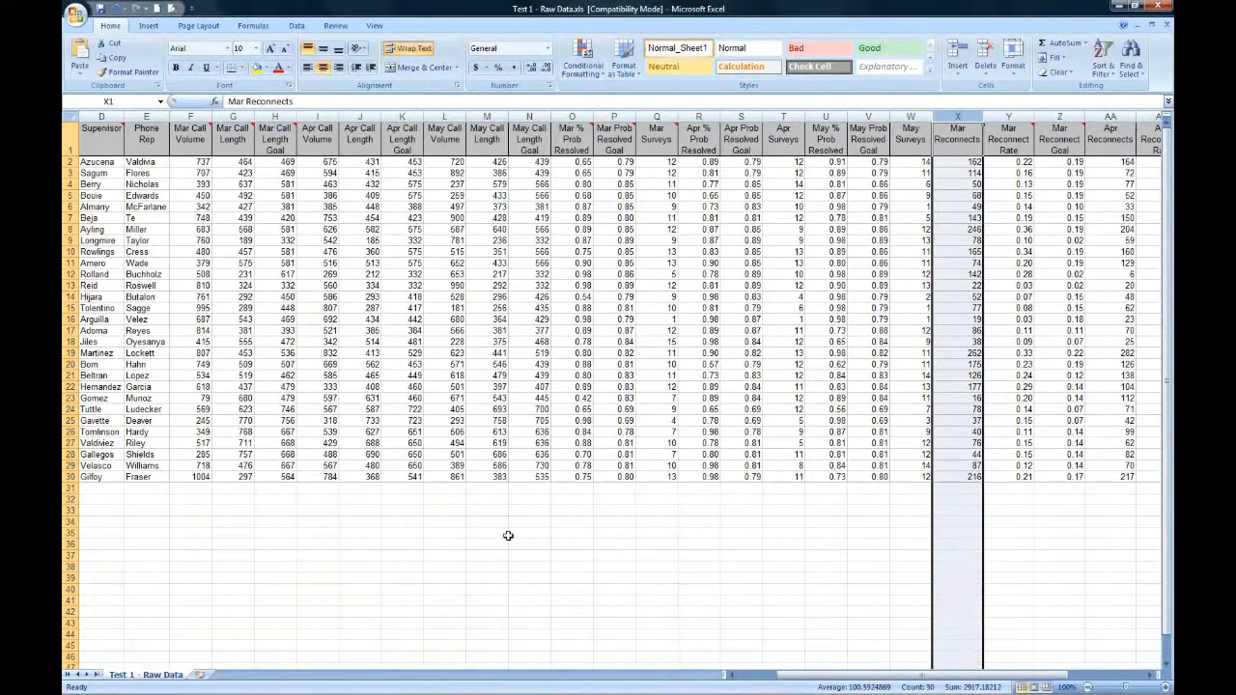
key(ctrl+Home)
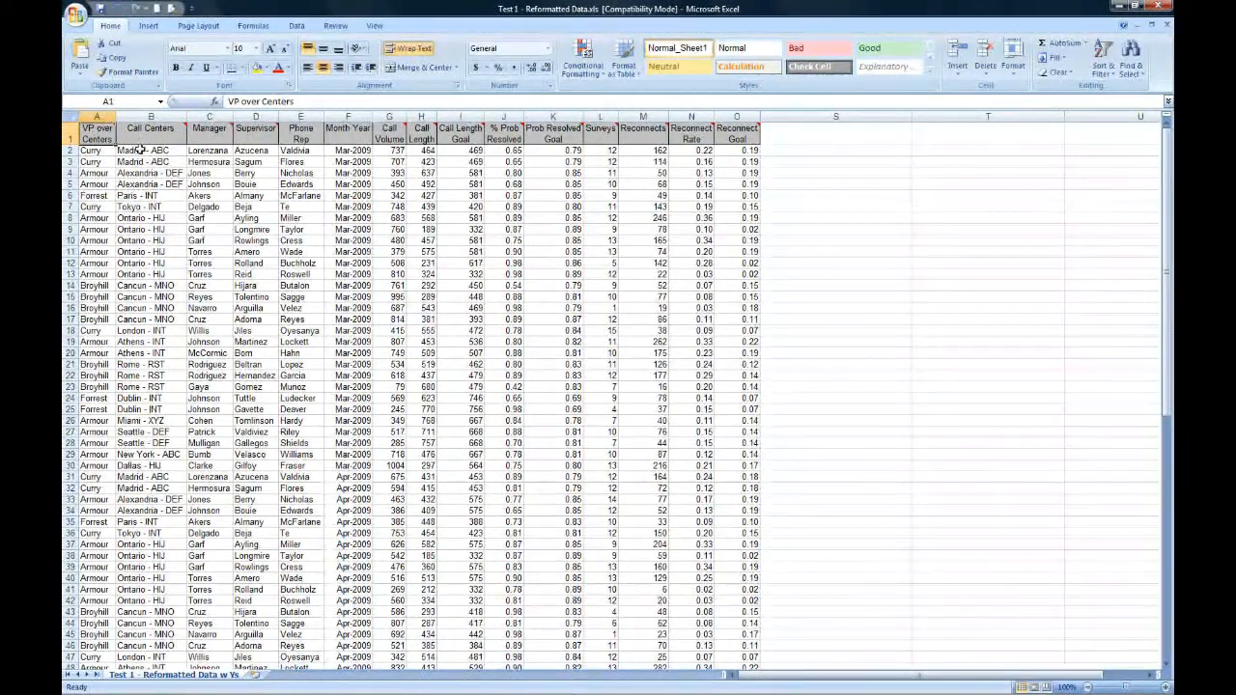
Step: Examine the reformatted workbook's organization columns A to E, first data rows, metric columns and Month Year column
drag(101, 113, 293, 135)
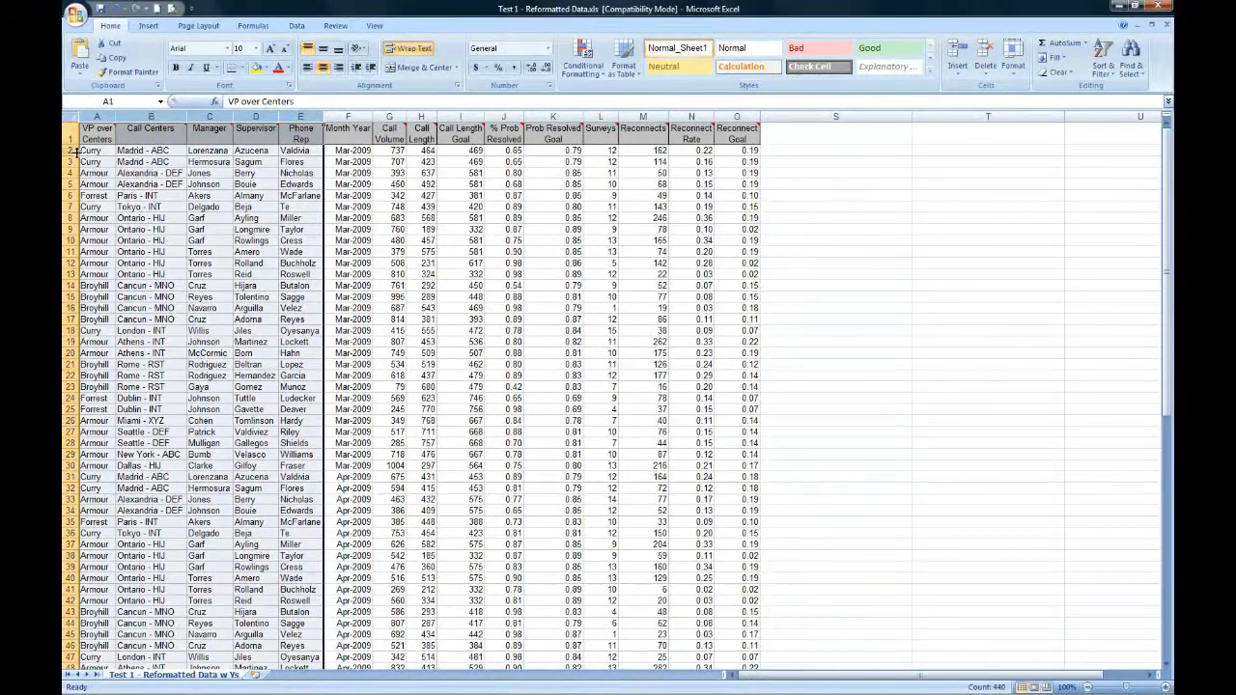
click(71, 152)
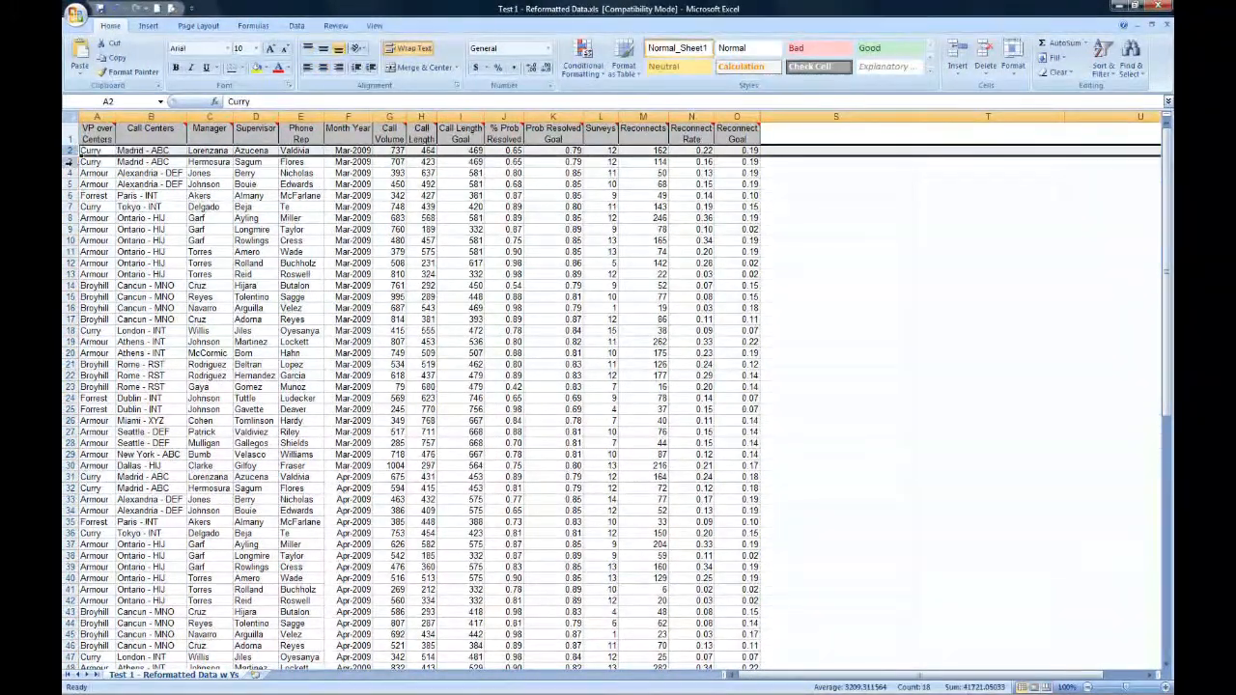
click(71, 162)
click(70, 173)
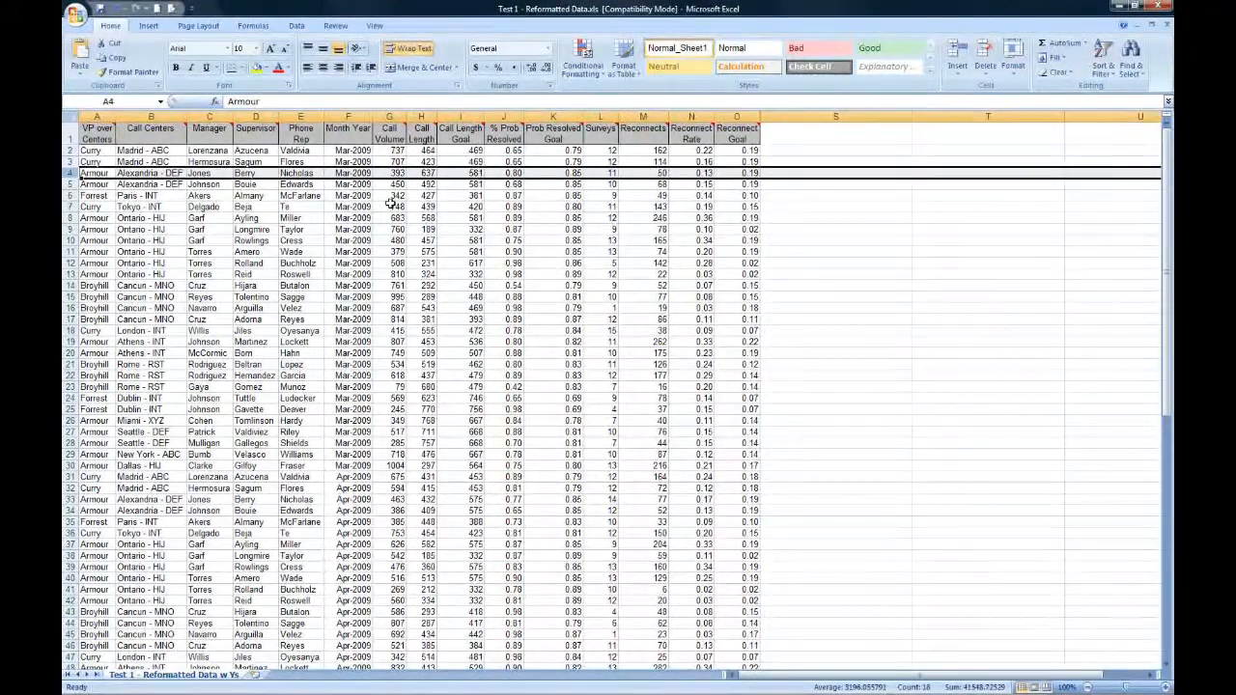
click(394, 140)
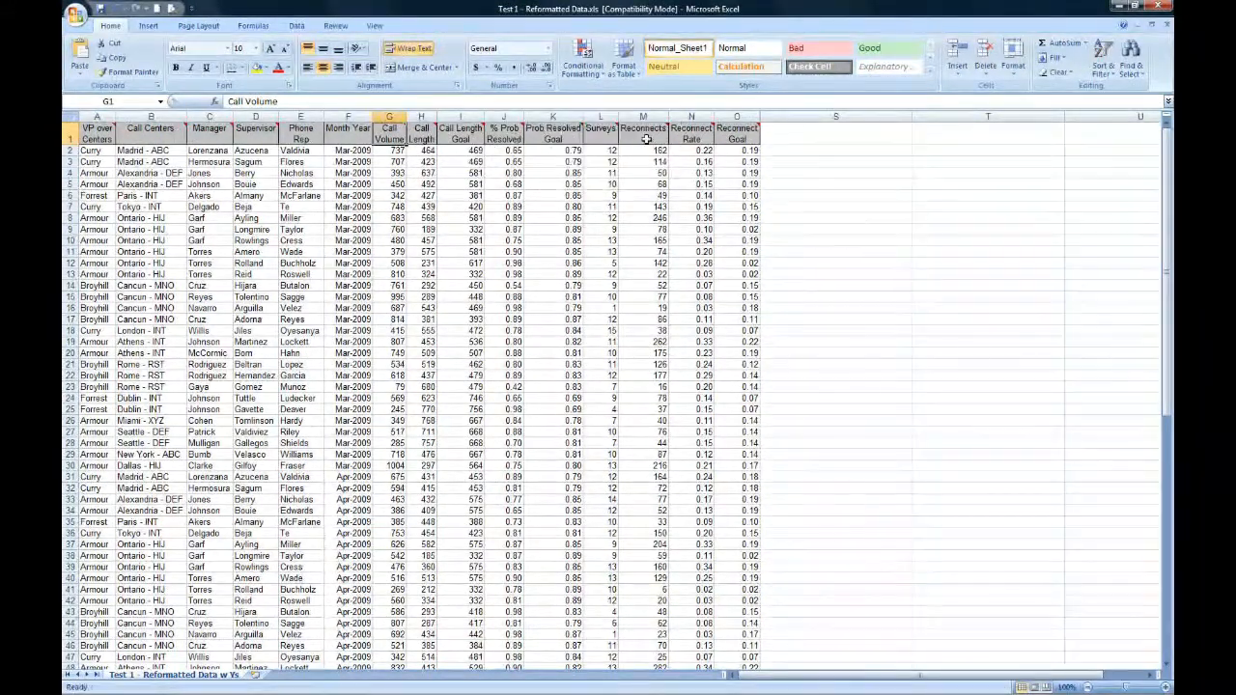
mouse_move(724, 138)
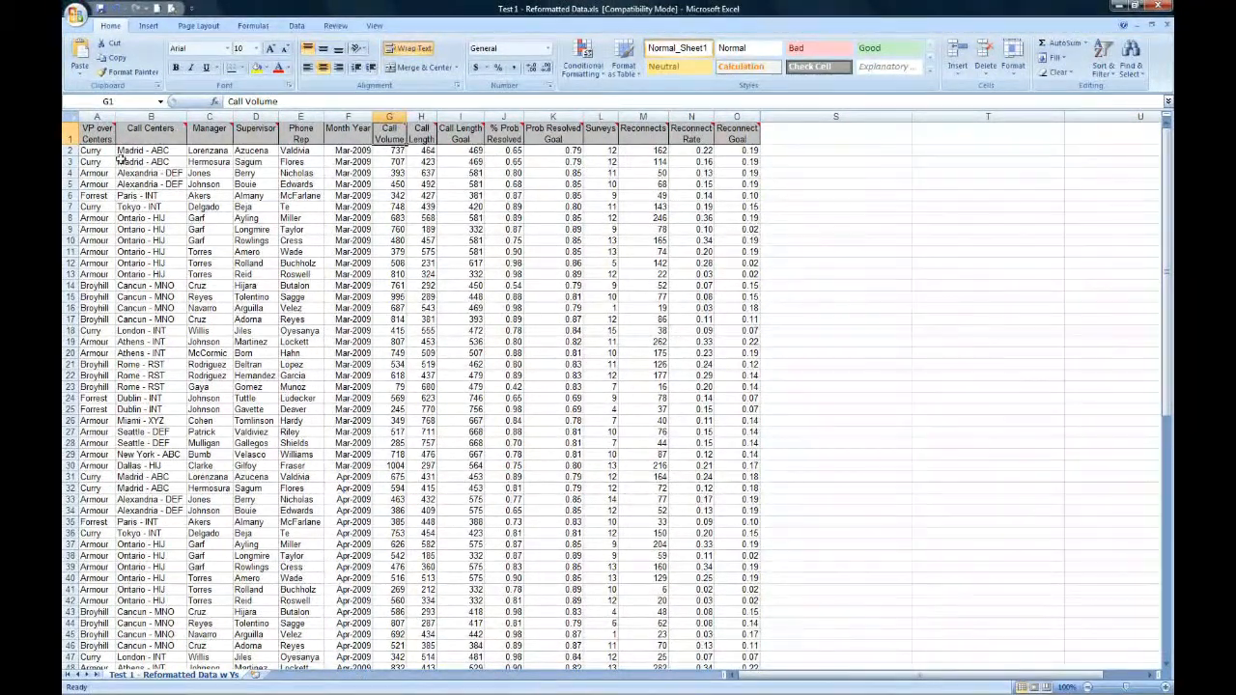
drag(101, 152, 727, 152)
click(346, 117)
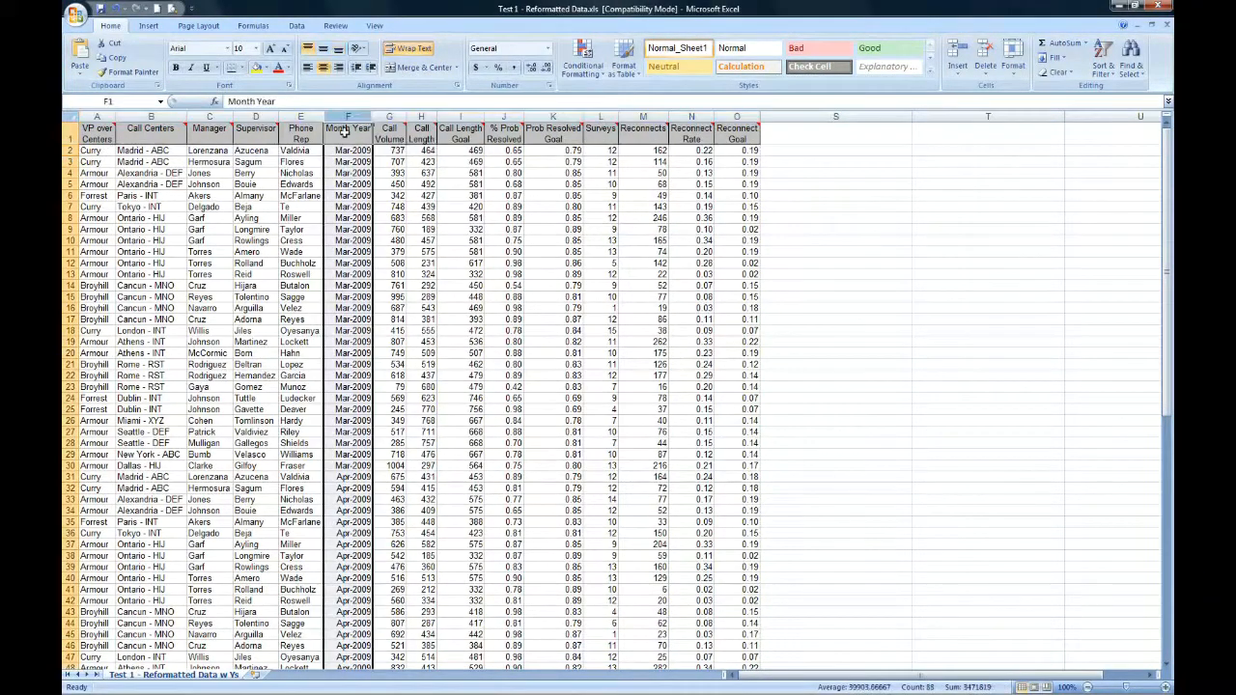
click(354, 151)
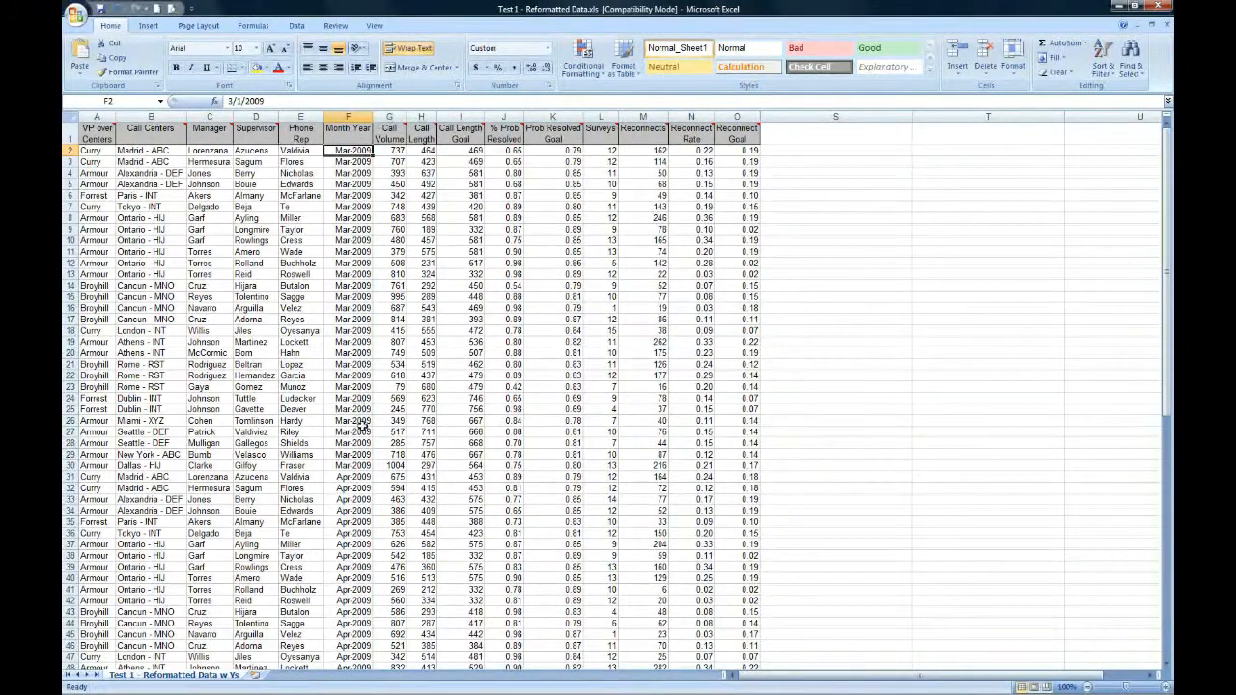
Step: Compare how the same organization and phone rep entries repeat across the Mar-2009, Apr-2009 and May-2009 row blocks
scroll(365, 426, down, 3)
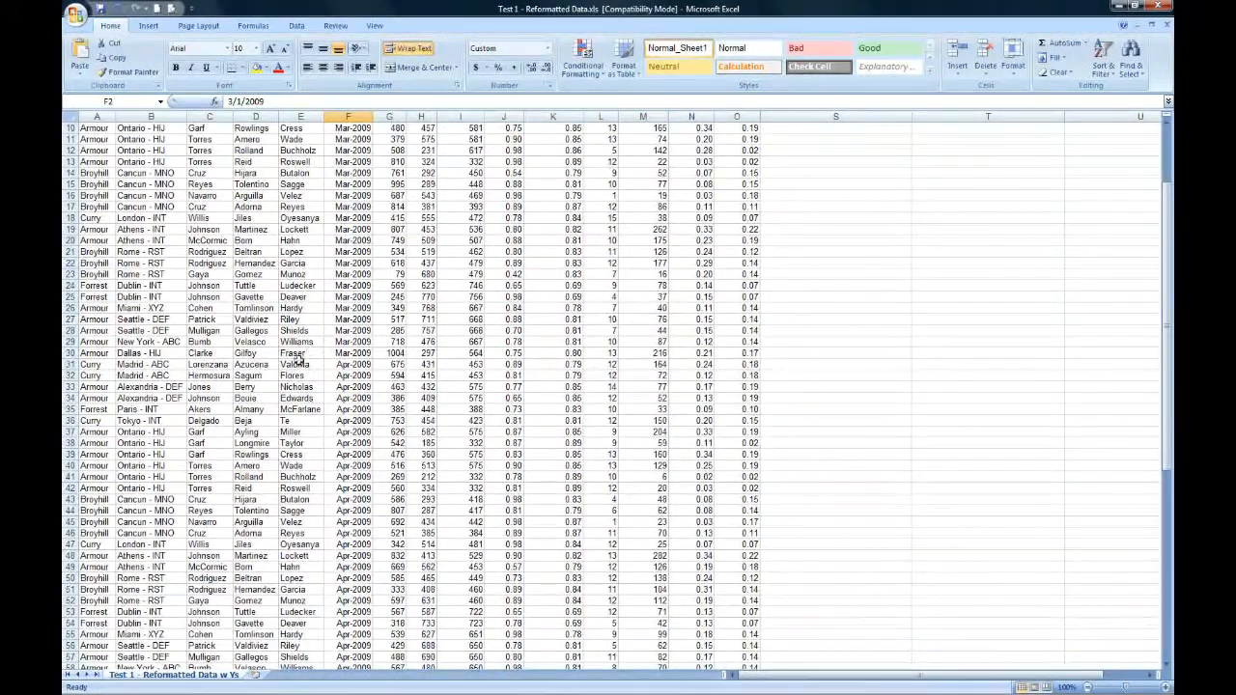
drag(97, 366, 290, 659)
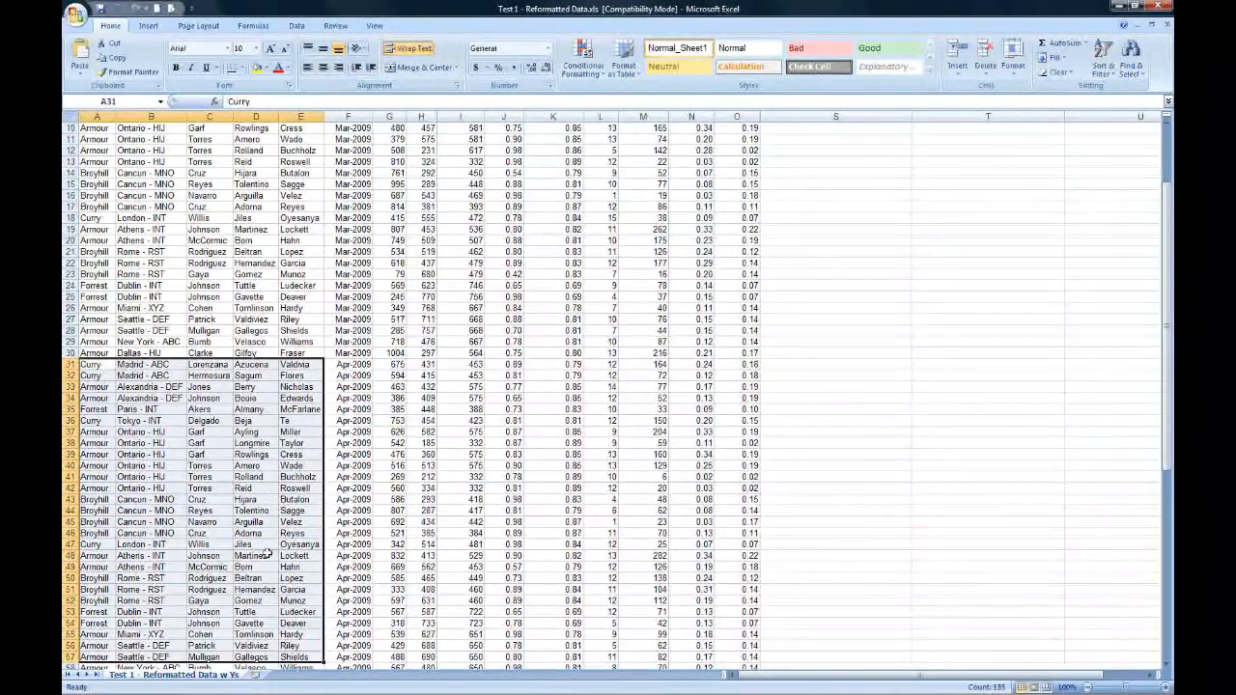
scroll(221, 452, up, 3)
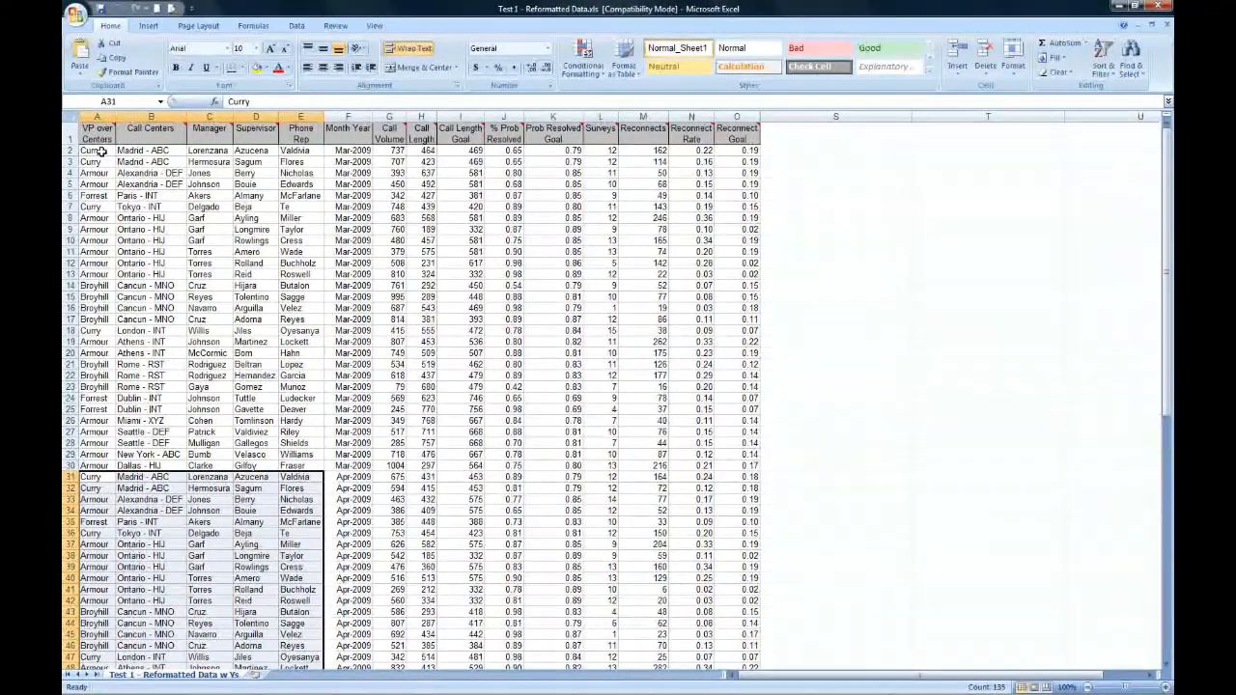
drag(101, 151, 295, 152)
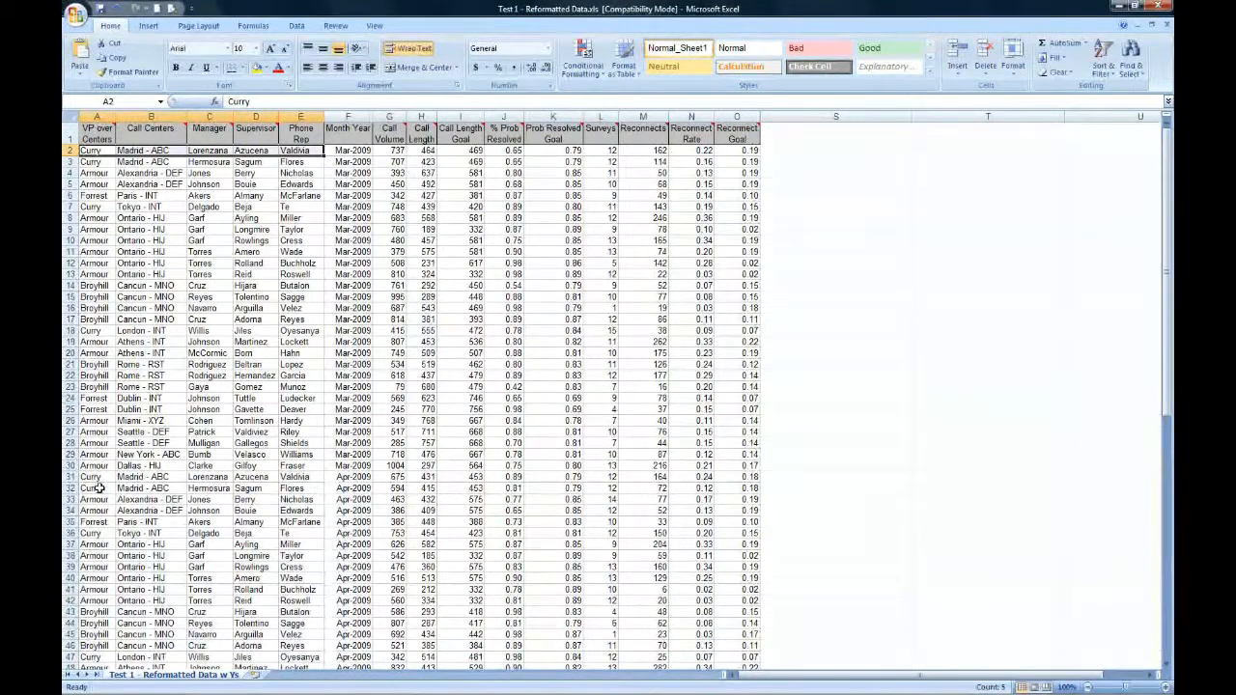
drag(97, 477, 292, 474)
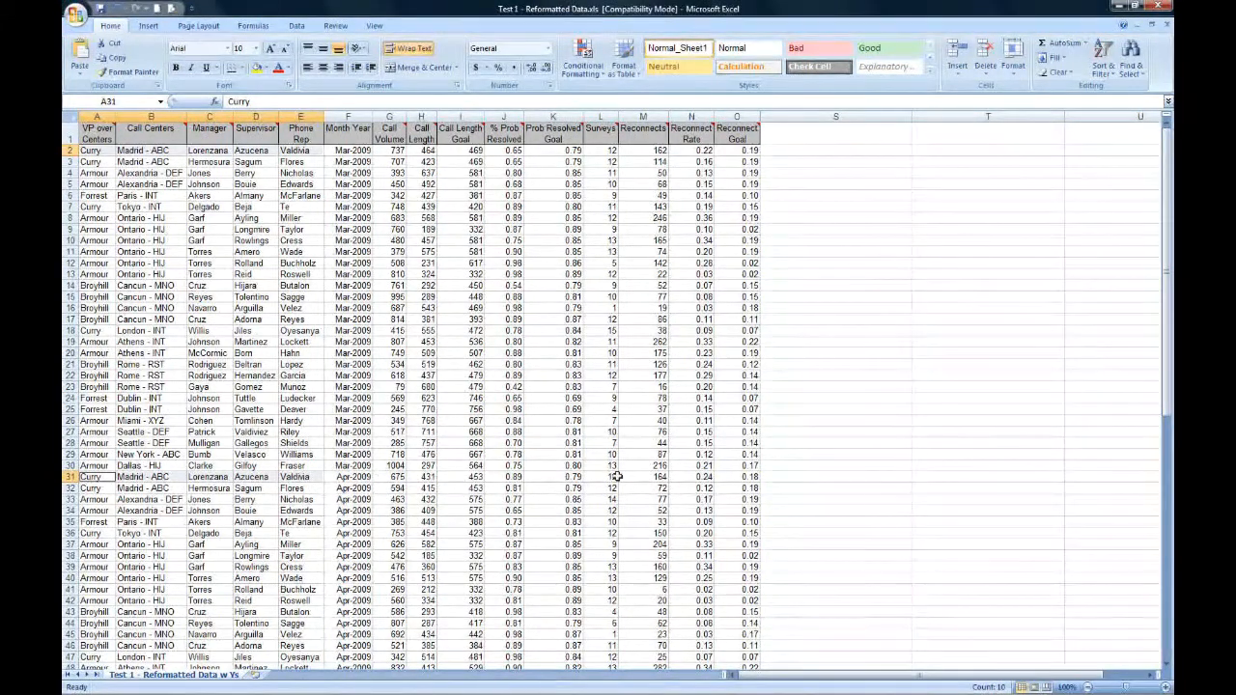
scroll(405, 469, down, 8)
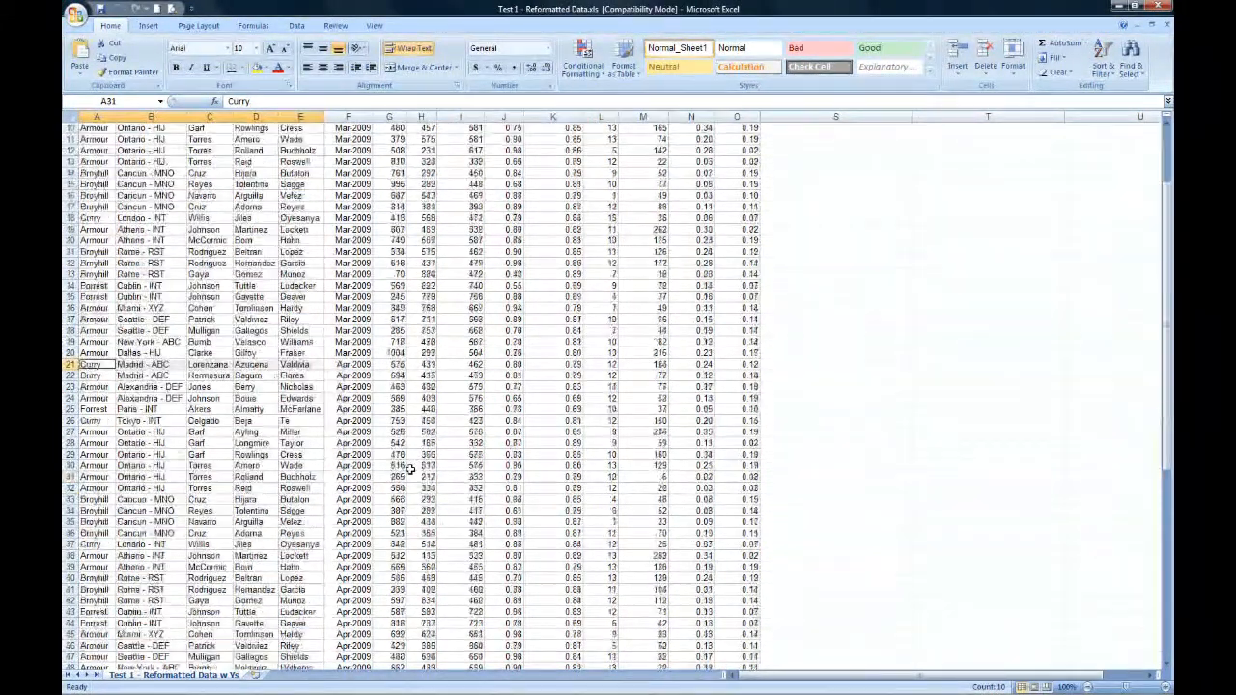
drag(106, 523, 319, 523)
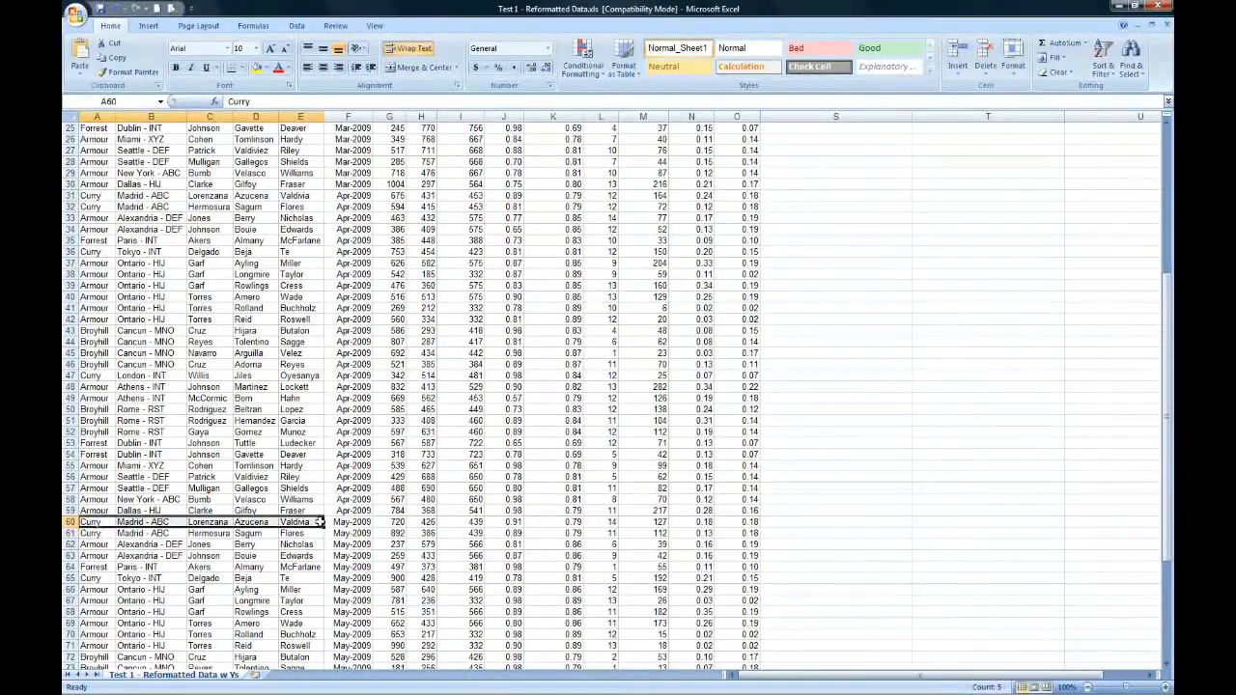
scroll(459, 442, up, 8)
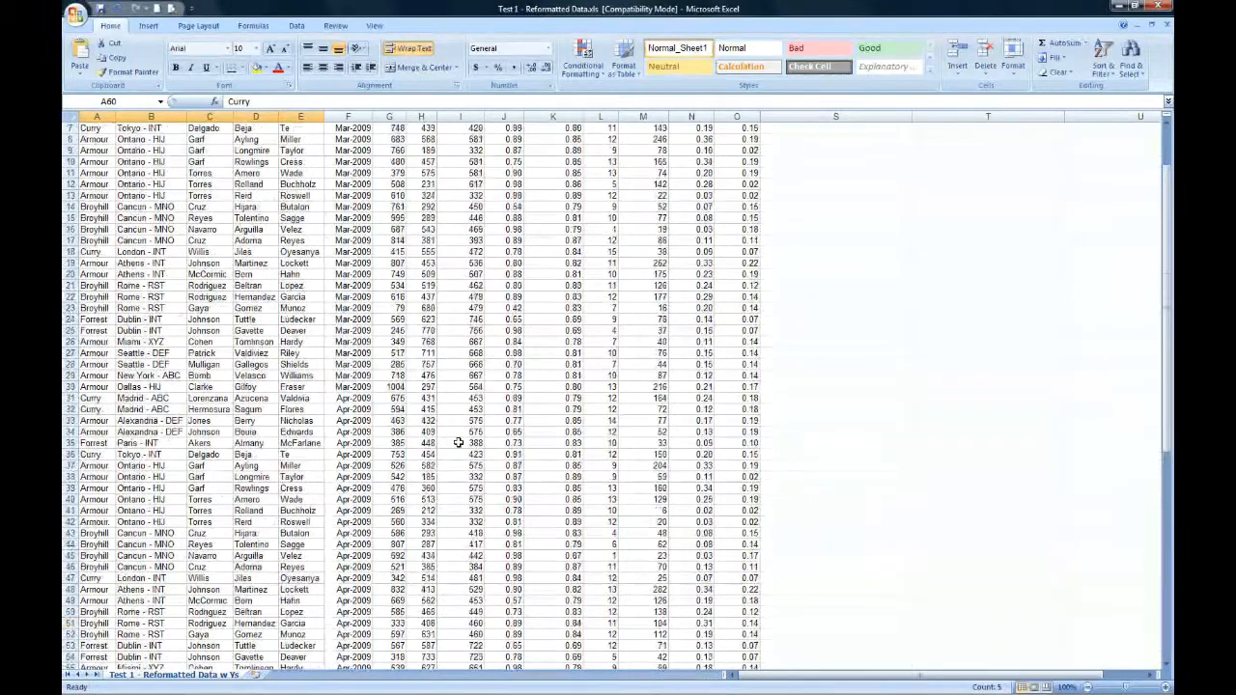
click(295, 320)
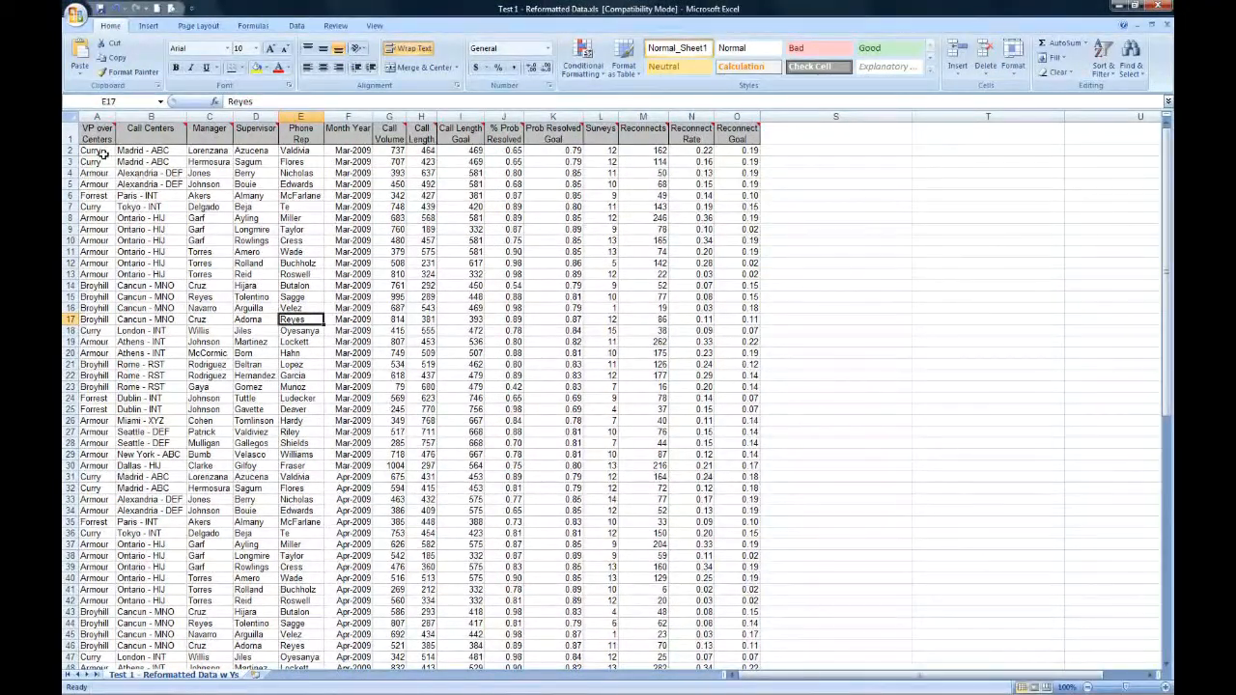
drag(100, 153, 305, 285)
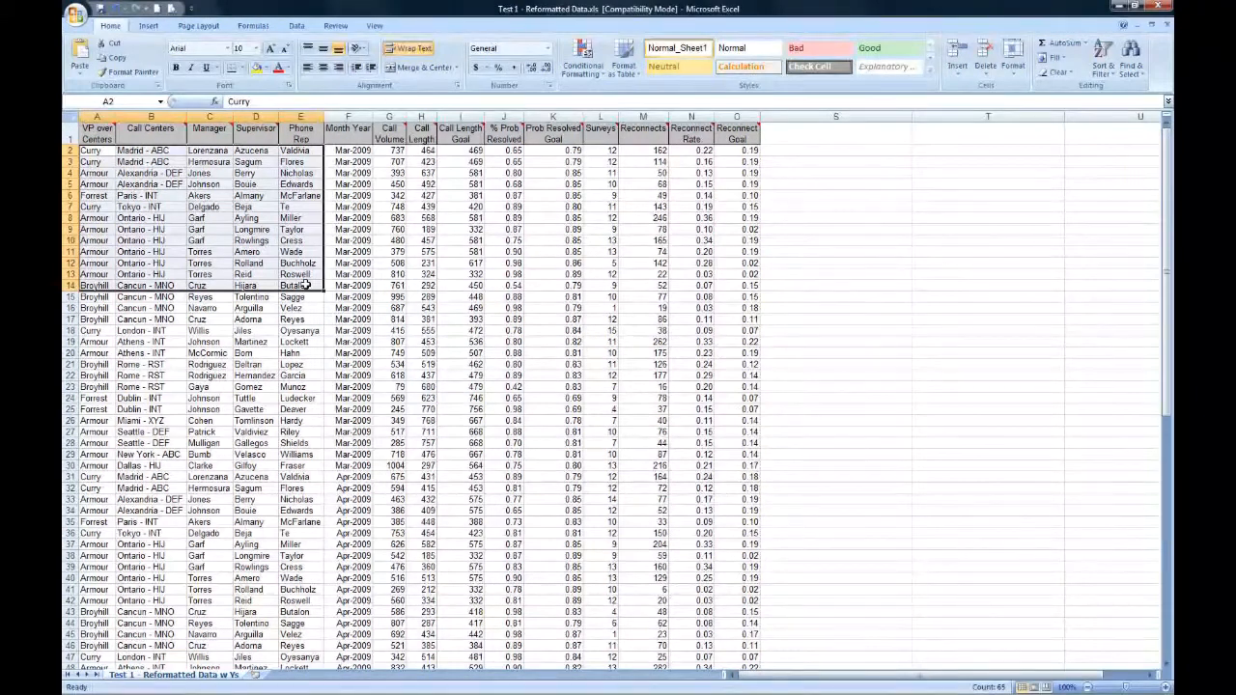
click(111, 152)
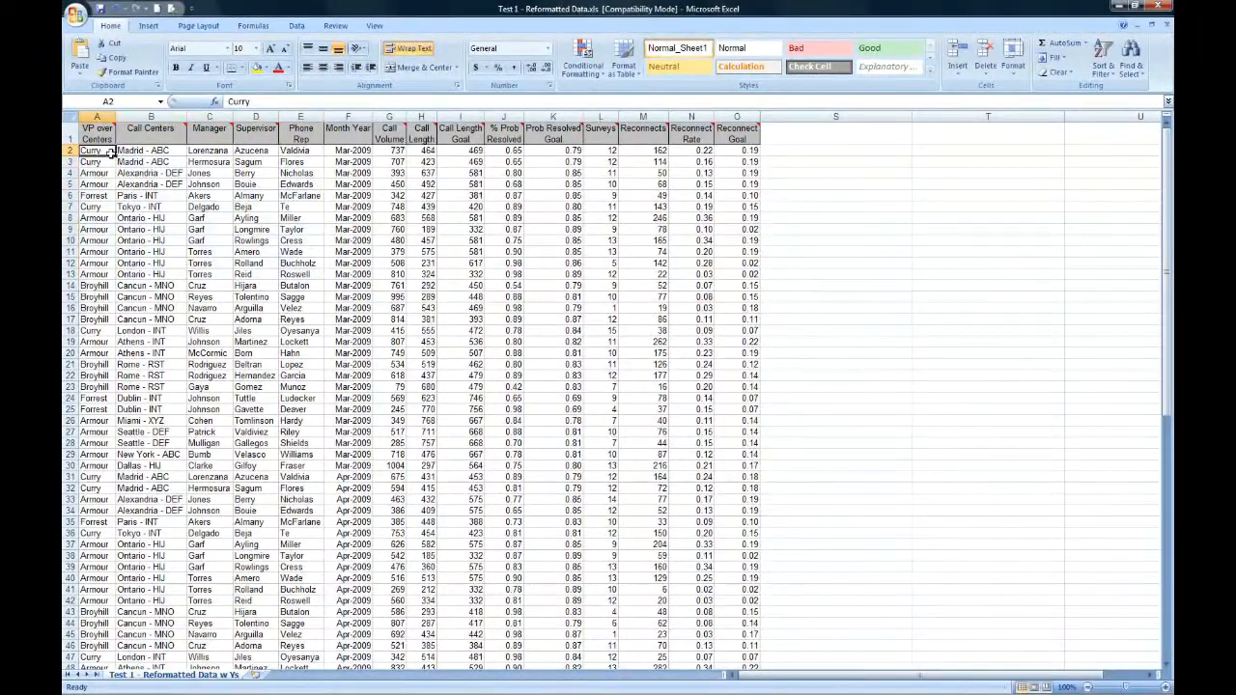